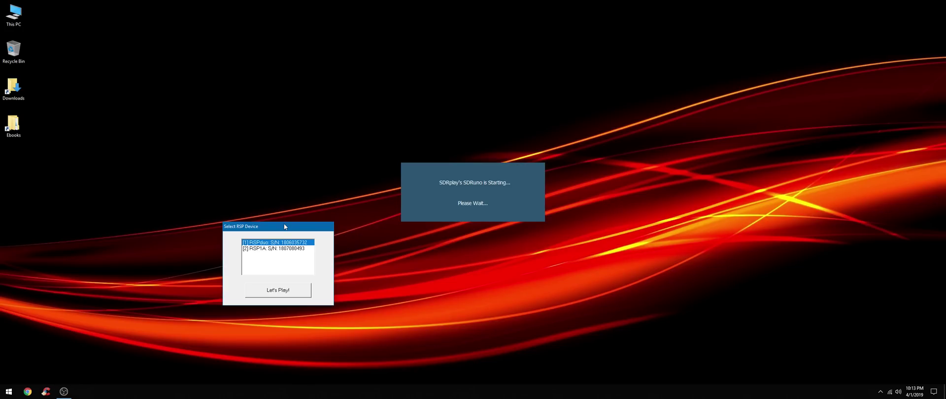
Pick the RSP1A as the receiver device.
click(269, 249)
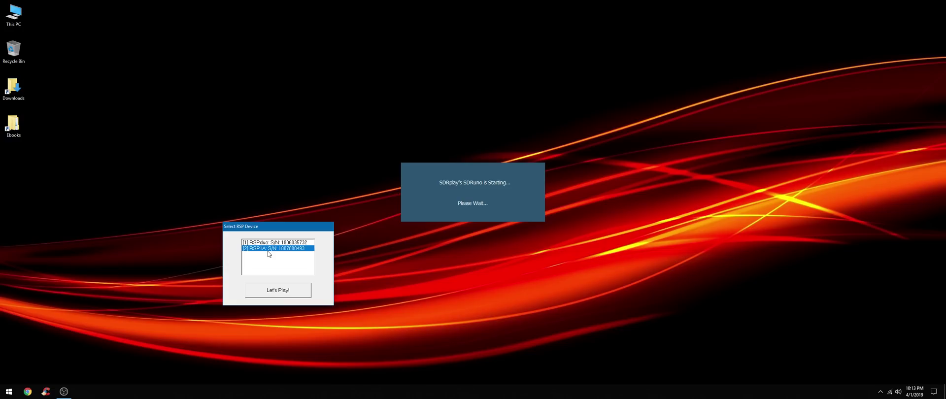
Launch with the RSP1A, start live spectrum reception and switch demodulation to AM.
click(278, 291)
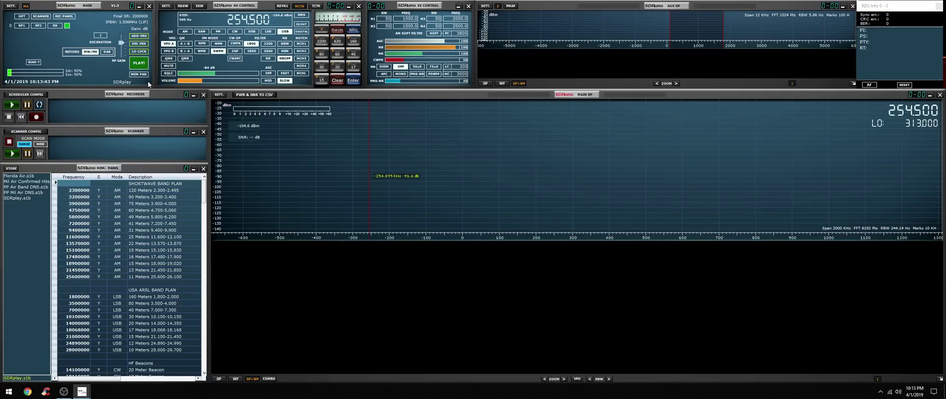
click(139, 62)
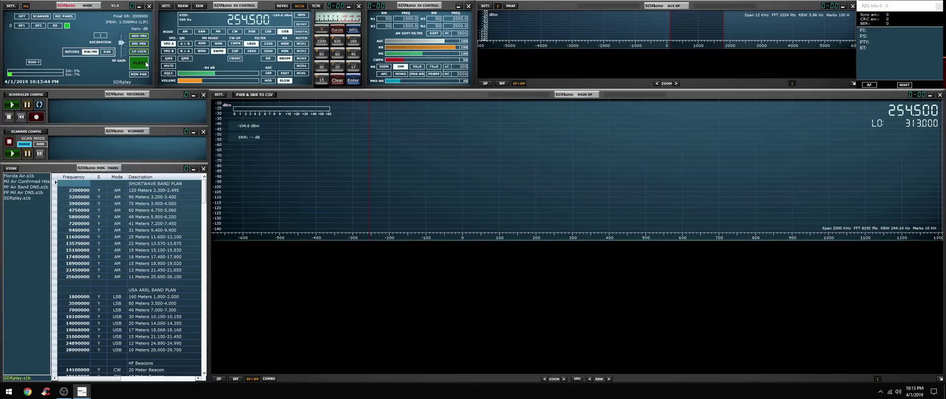
click(560, 188)
scroll(231, 22, up, 2)
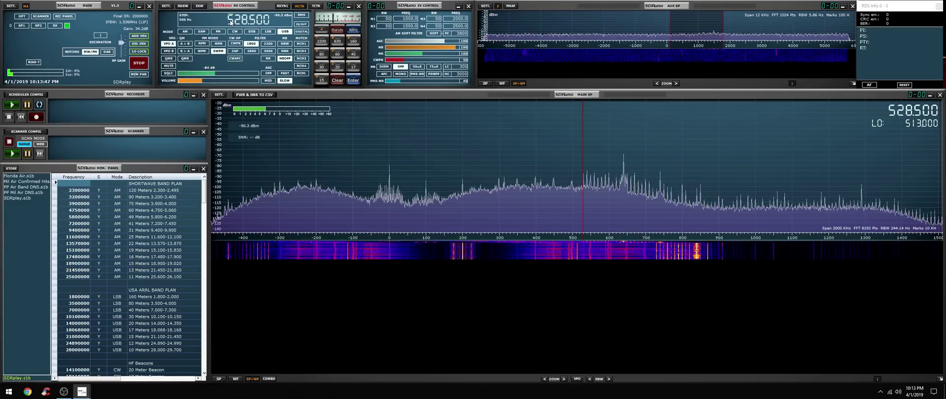
click(185, 31)
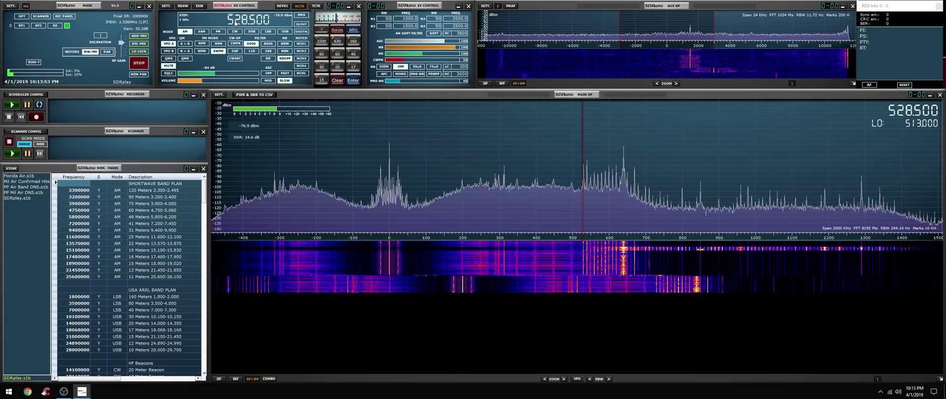
Tune the VFO up from 1.628500 MHz to 4.628500 MHz.
scroll(235, 22, up, 11)
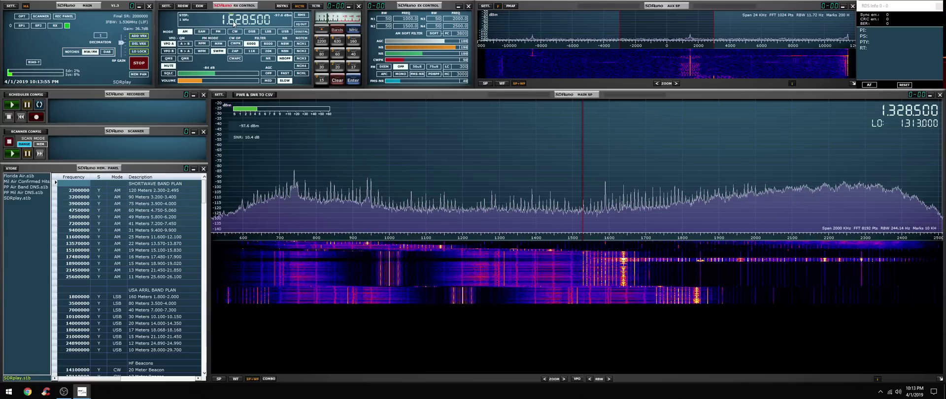
scroll(233, 21, up, 10)
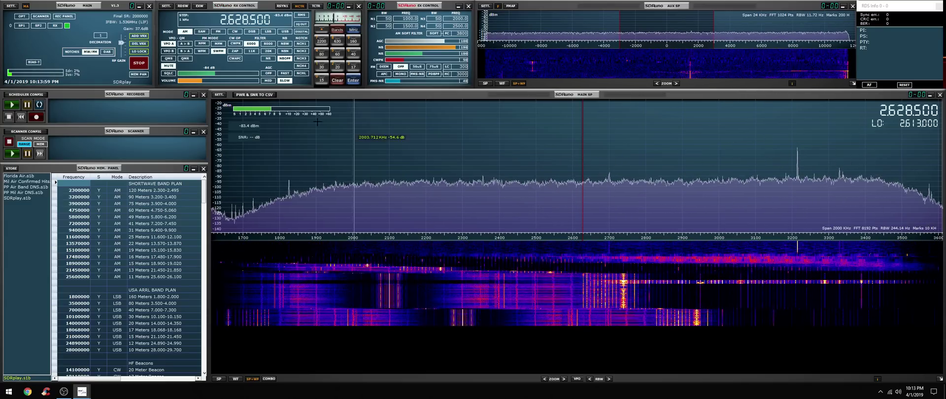
scroll(223, 21, down, 1)
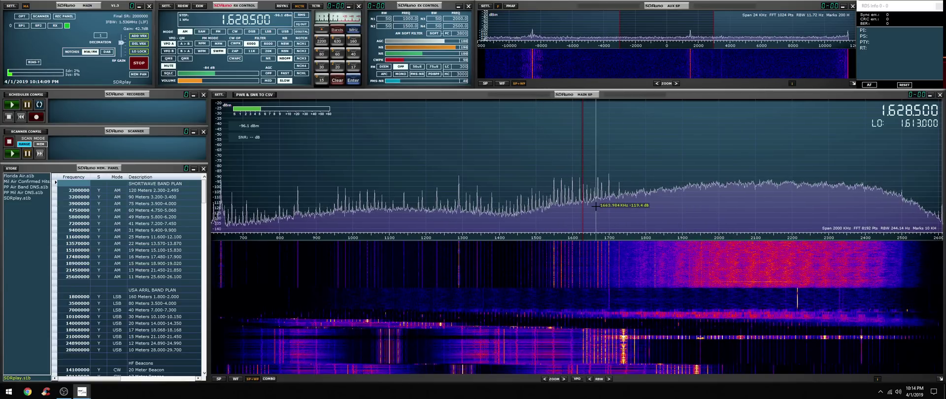
scroll(228, 21, up, 1)
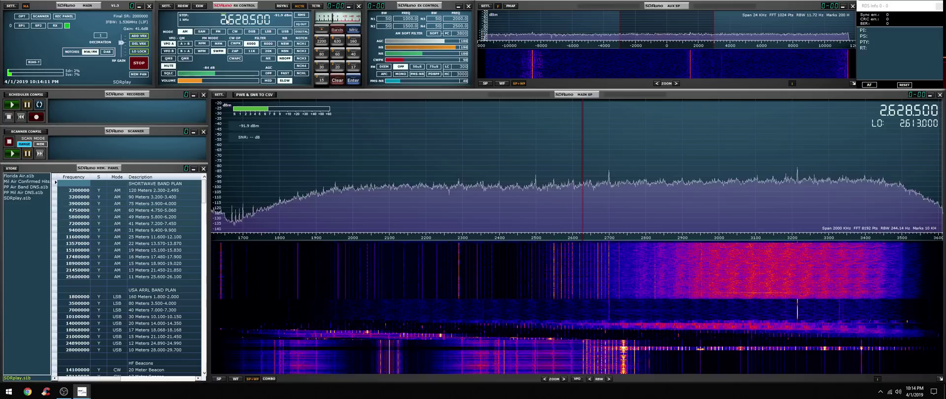
scroll(227, 20, up, 2)
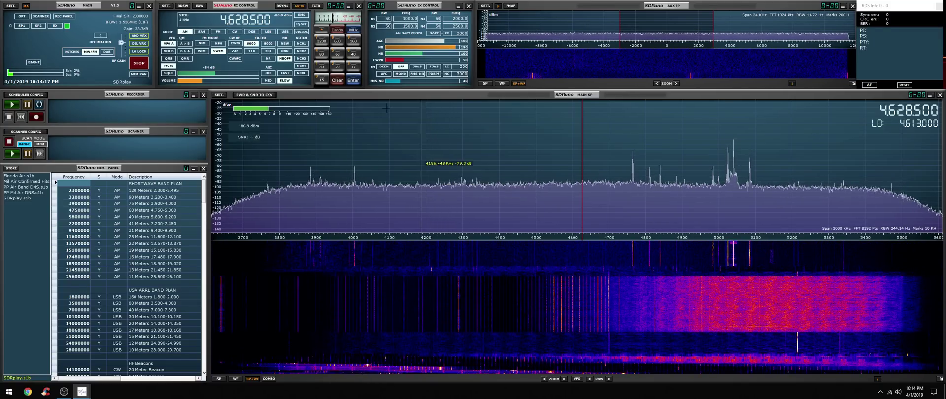
Tune the VFO down to 3.128500 MHz, with the LO at 3.113000 MHz.
scroll(231, 21, up, 1)
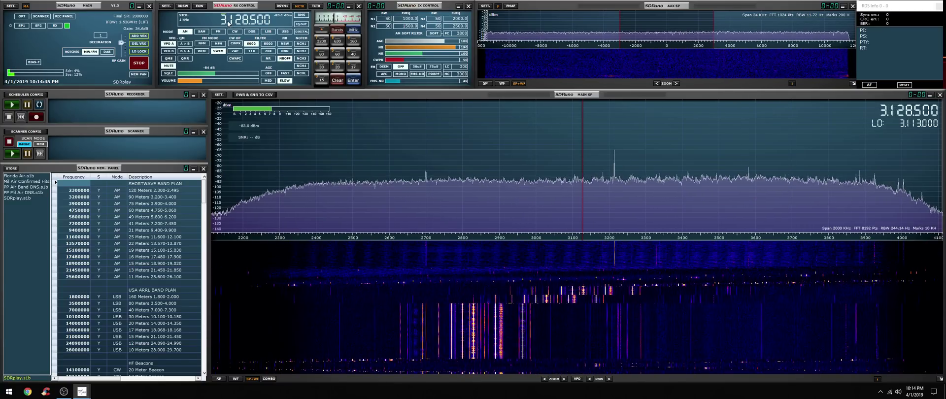
scroll(229, 23, down, 1)
scroll(228, 23, up, 2)
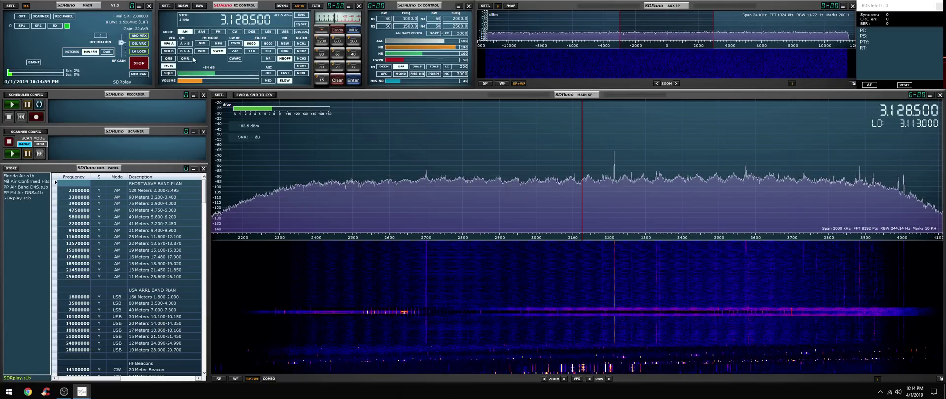
Fine-tune the VFO to 3.330000 MHz, then select USB mode and the 3000 Hz filter.
scroll(239, 20, up, 2)
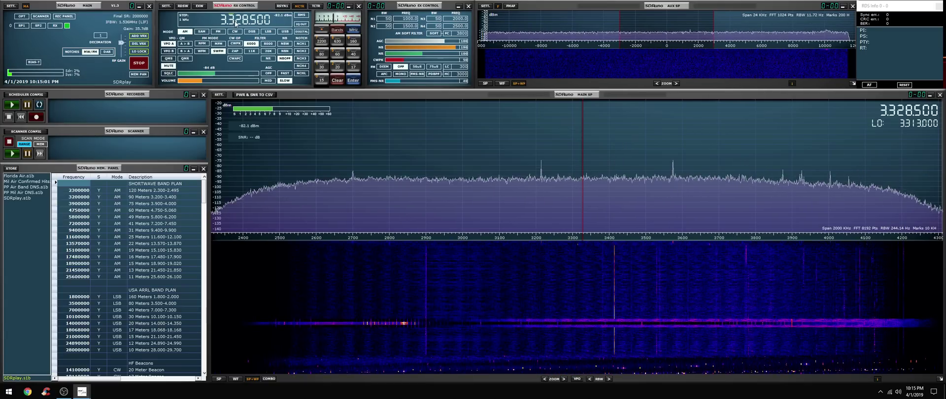
scroll(249, 23, up, 7)
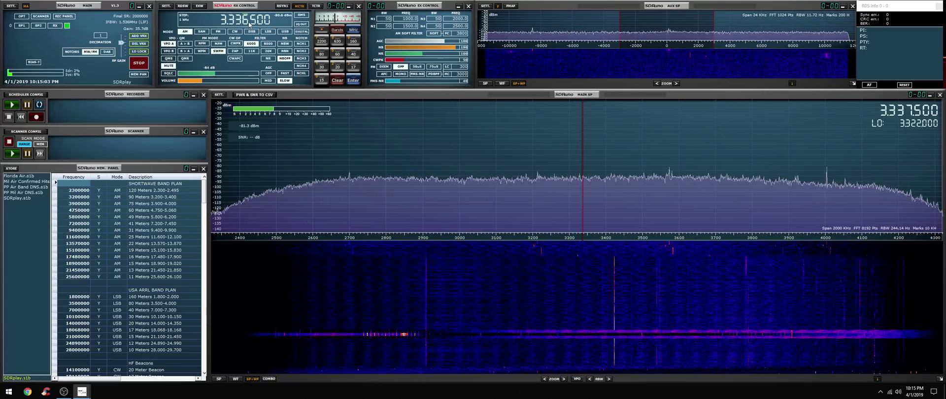
scroll(249, 23, down, 5)
scroll(254, 23, down, 4)
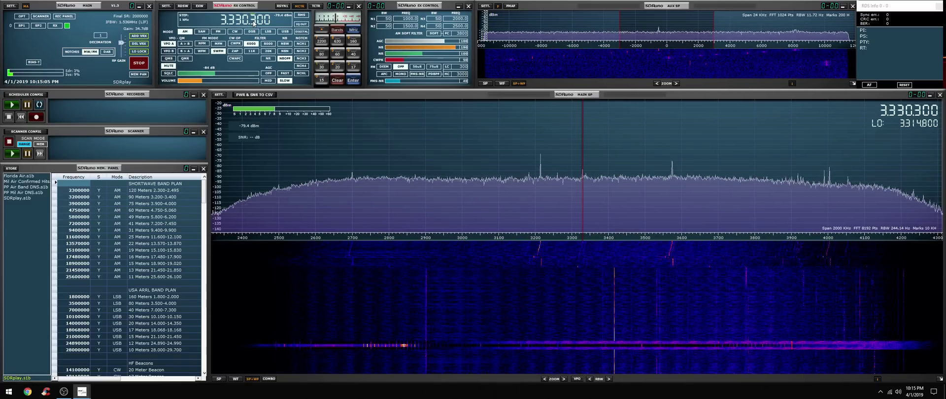
scroll(254, 23, down, 2)
scroll(254, 23, up, 1)
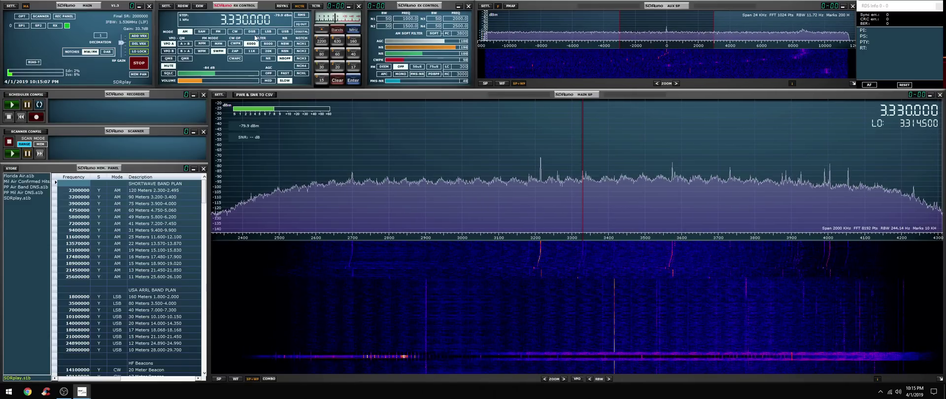
click(284, 31)
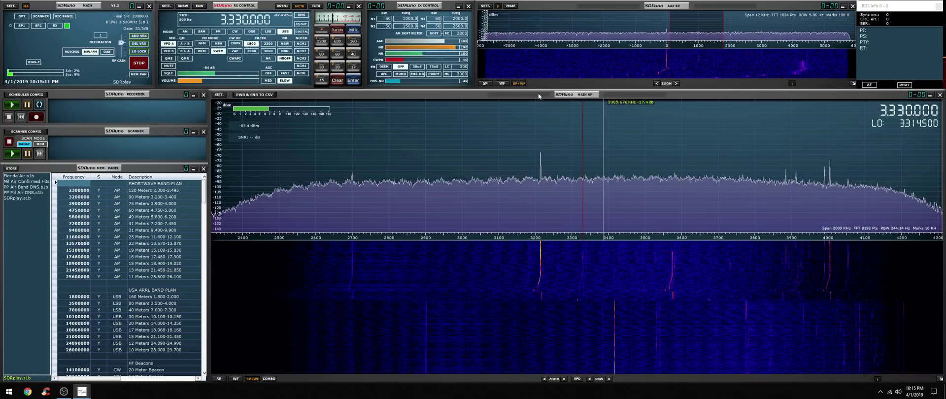
click(268, 51)
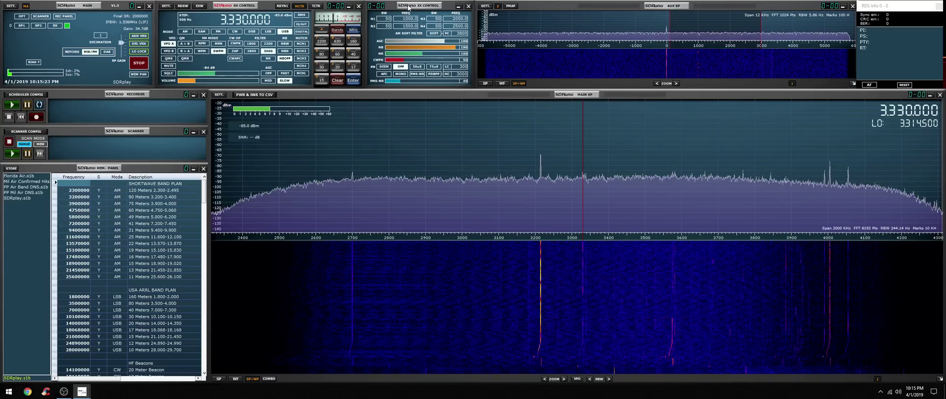
Bring EX Control into view and move the NB slider down, then back up to about 190.
drag(412, 8, 455, 196)
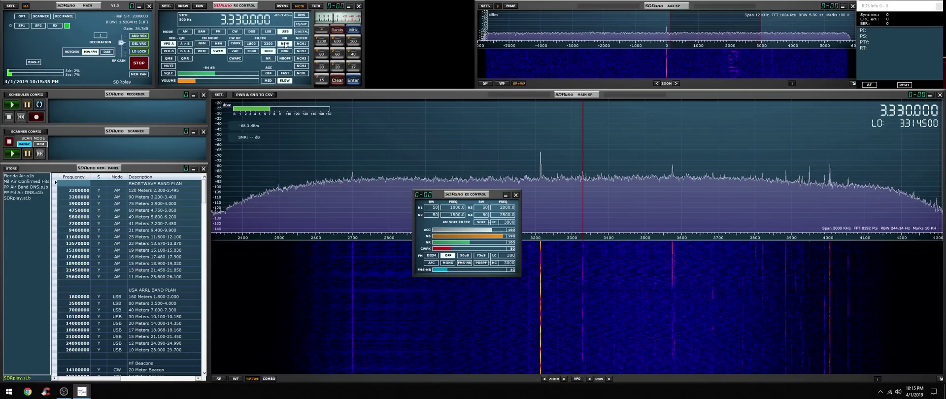
click(513, 237)
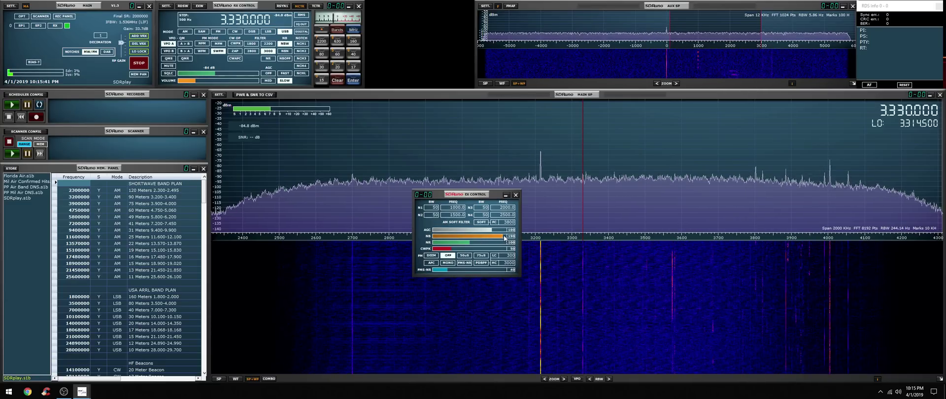
scroll(503, 238, up, 1)
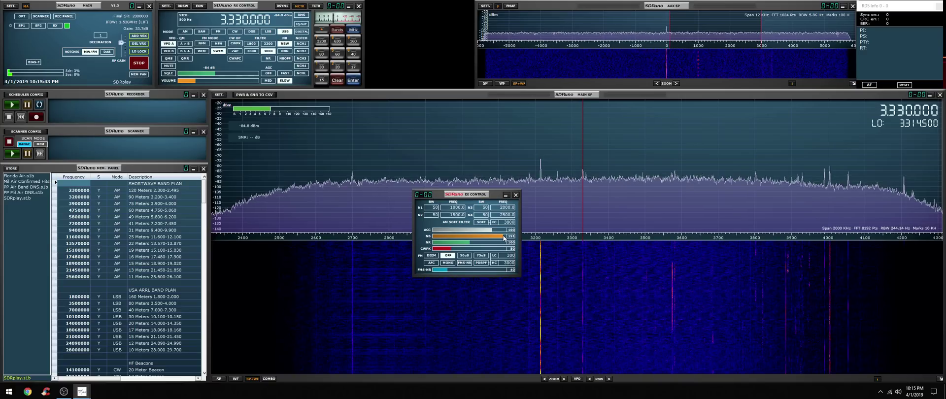
drag(503, 238, 499, 238)
drag(485, 194, 352, 154)
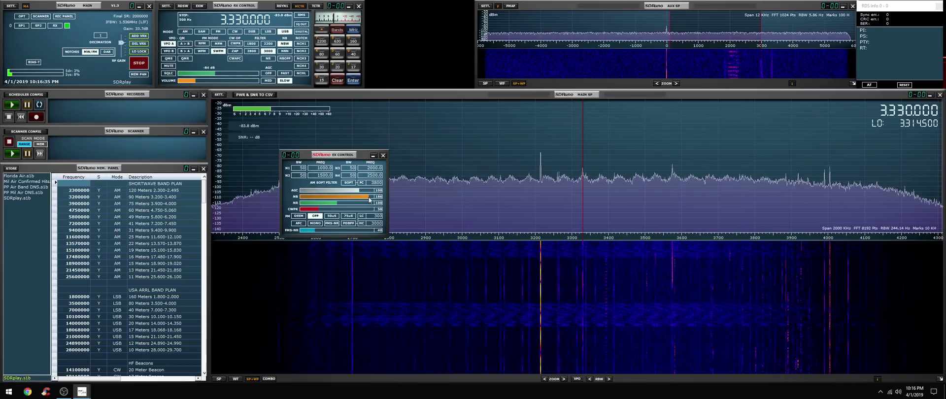
drag(369, 199, 370, 199)
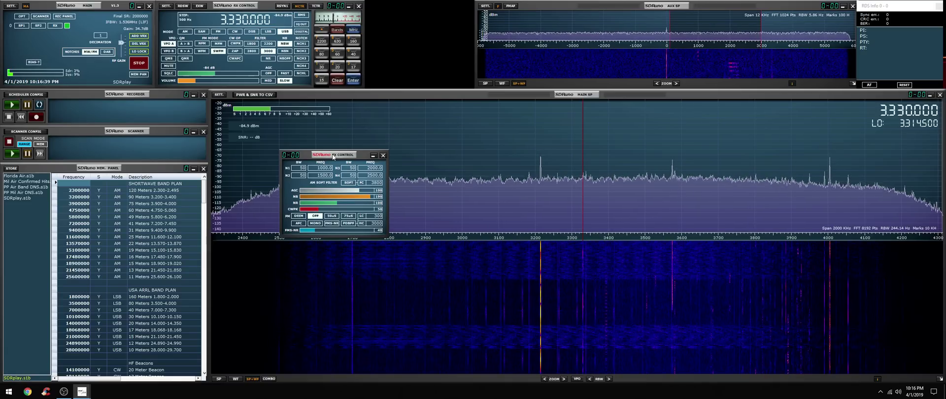
drag(333, 157, 276, 188)
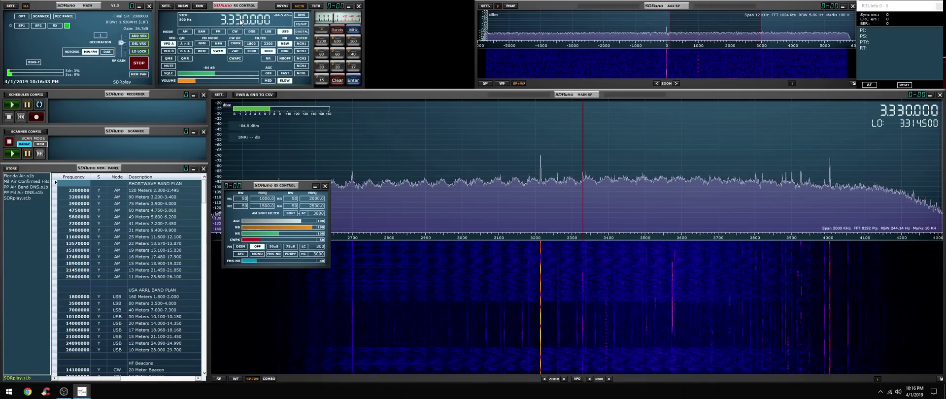
Zoom the spectrum to a 1000 kHz span, open EX Control and lower the NB level.
scroll(240, 21, up, 6)
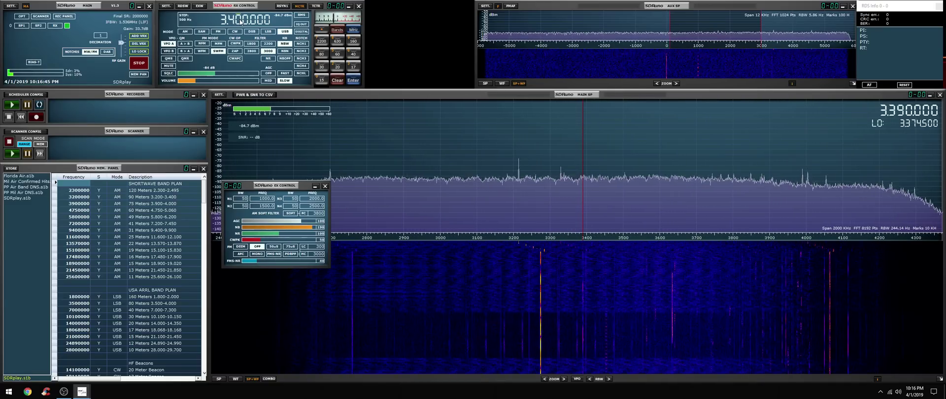
scroll(240, 22, up, 1)
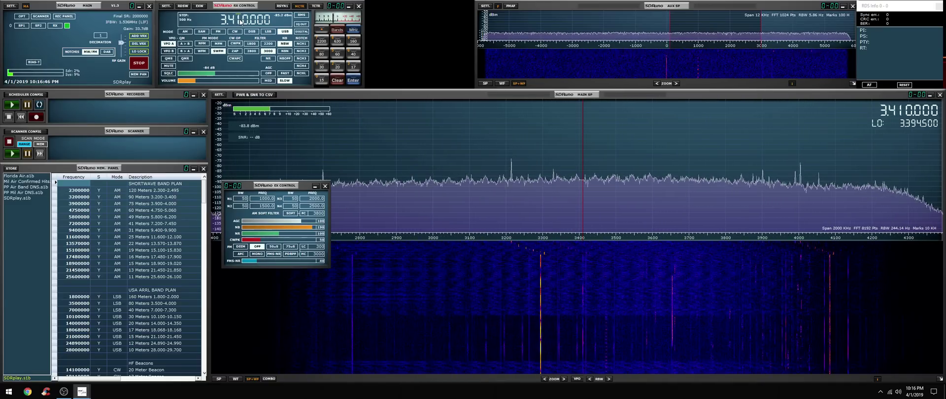
click(564, 379)
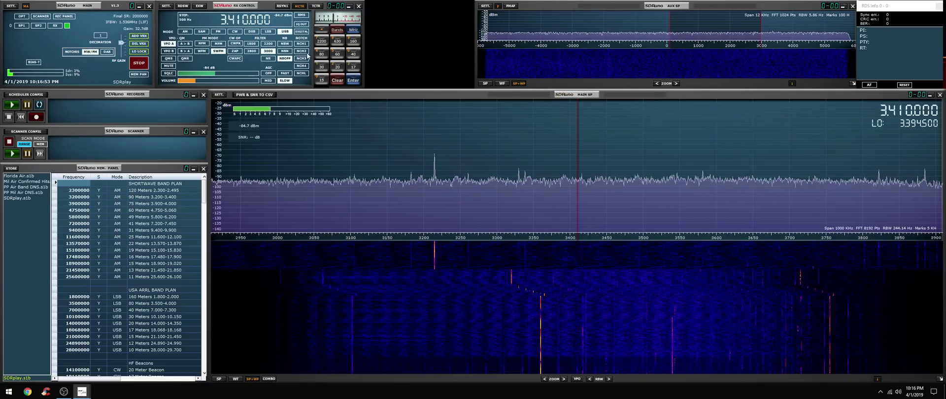
click(198, 6)
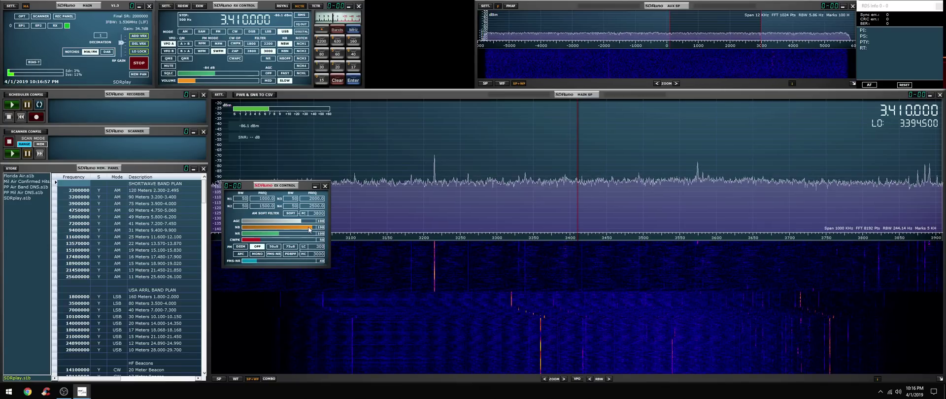
drag(308, 227, 302, 231)
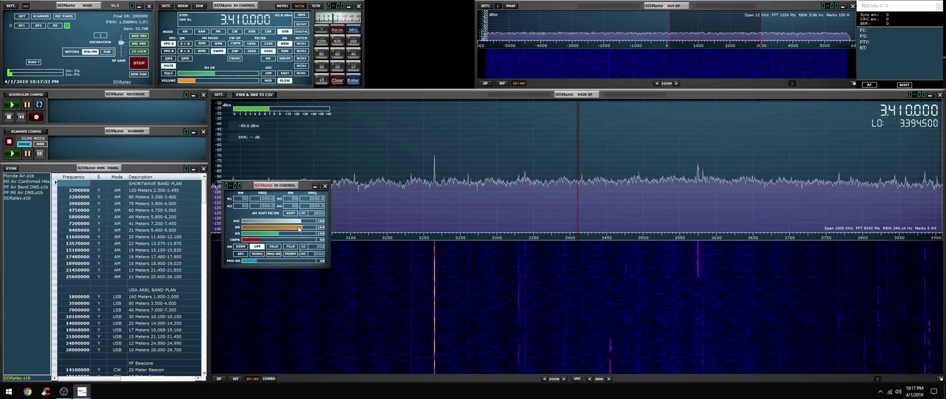
Tune to the signal near 3393 kHz, zoom in, switch the noise blanker off and lower its level.
drag(298, 229, 298, 229)
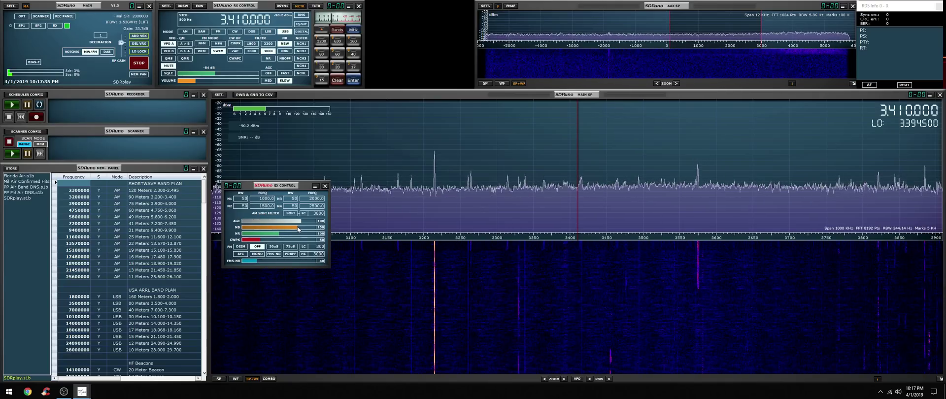
click(565, 209)
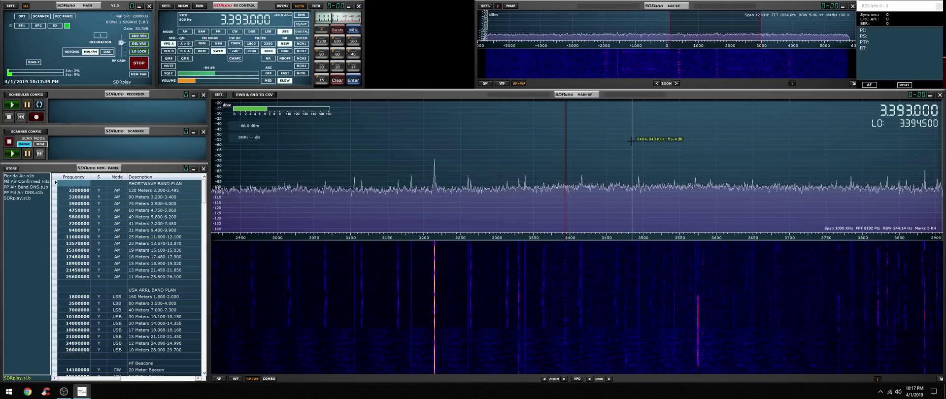
click(564, 378)
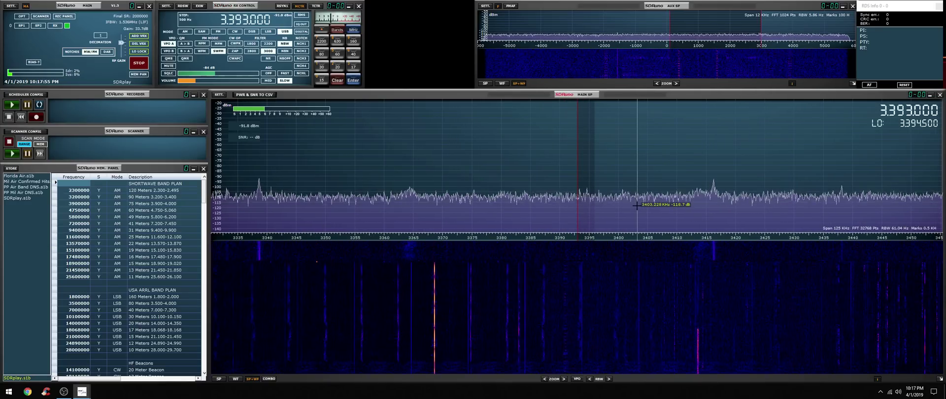
click(285, 58)
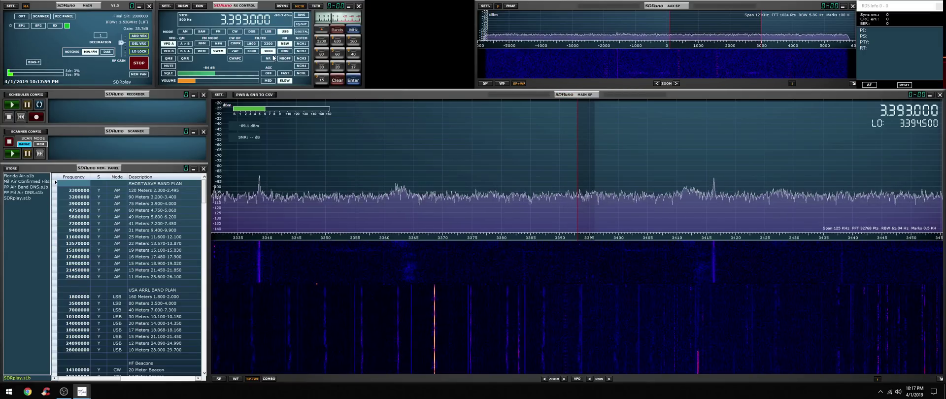
right_click(270, 58)
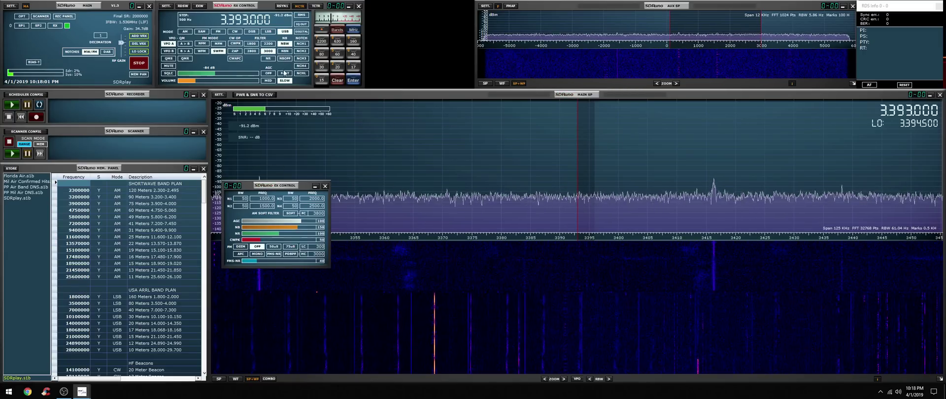
click(296, 228)
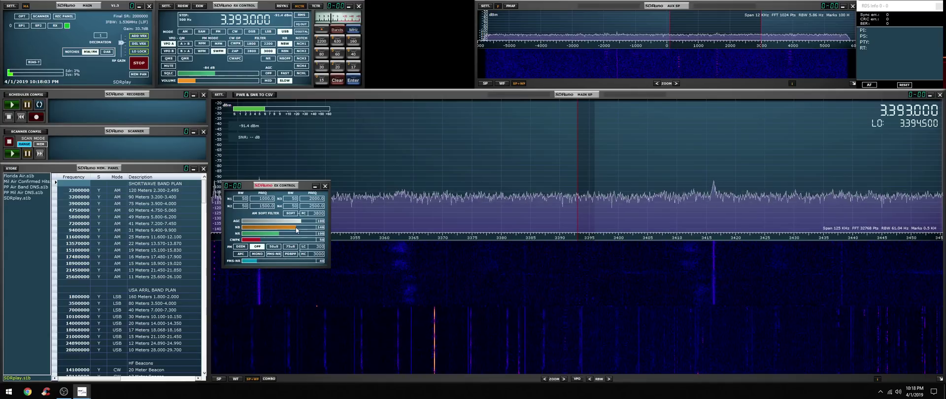
drag(296, 230, 295, 228)
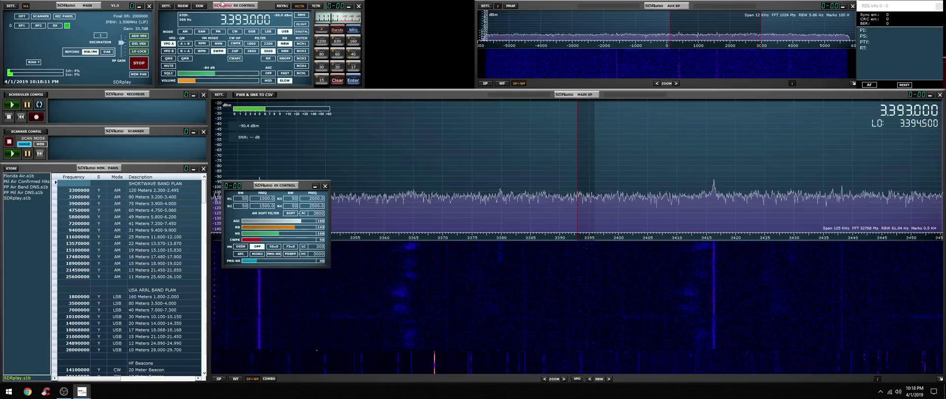
Zoom the spectrum back out to a 1000 kHz span and tune to the strong 3215 kHz signal.
scroll(239, 20, up, 2)
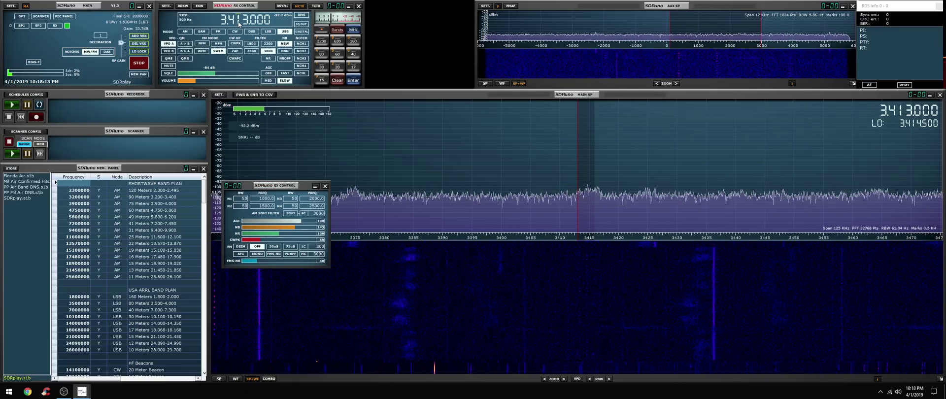
scroll(239, 22, up, 4)
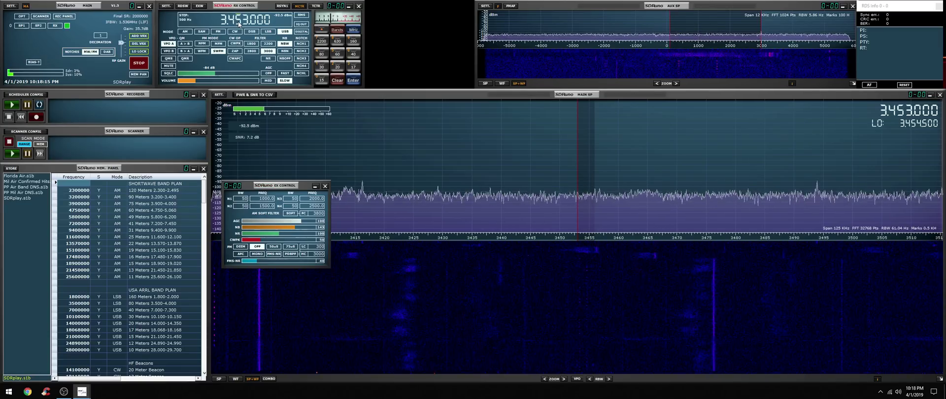
scroll(238, 21, up, 1)
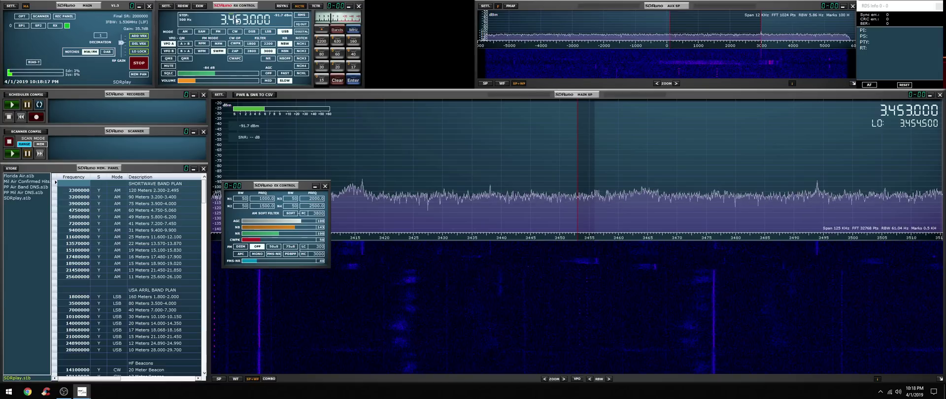
scroll(238, 21, down, 1)
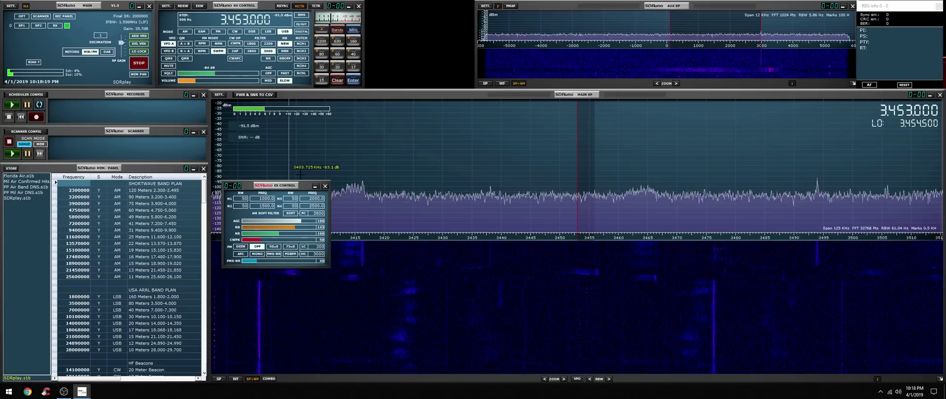
click(545, 379)
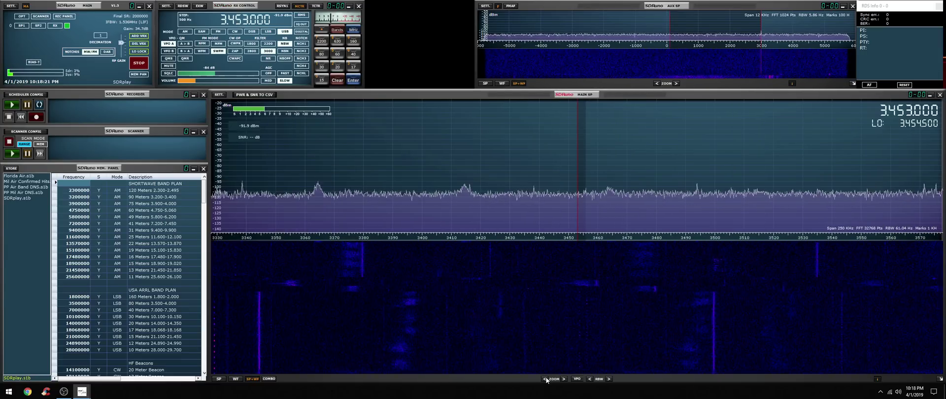
double_click(545, 379)
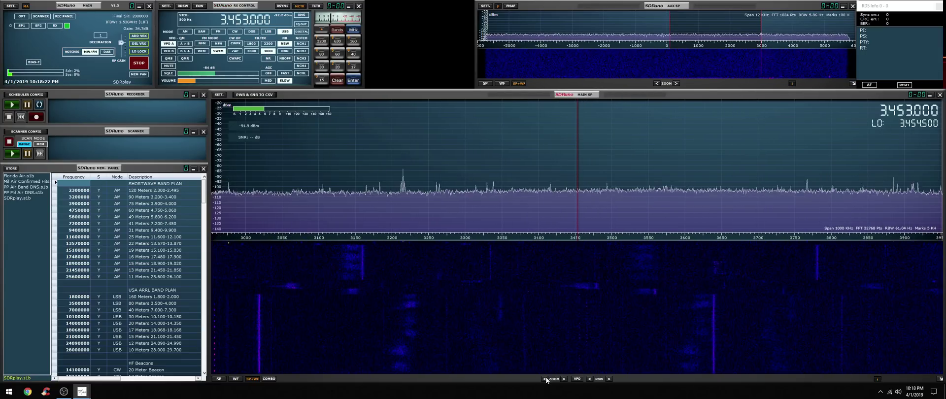
click(403, 180)
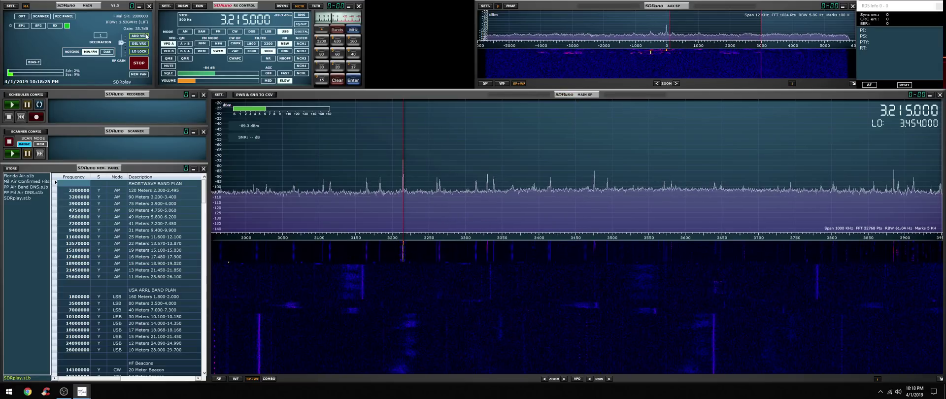
Switch to AM with an 8000 Hz filter and enable the wide noise blanker (NBW).
click(181, 32)
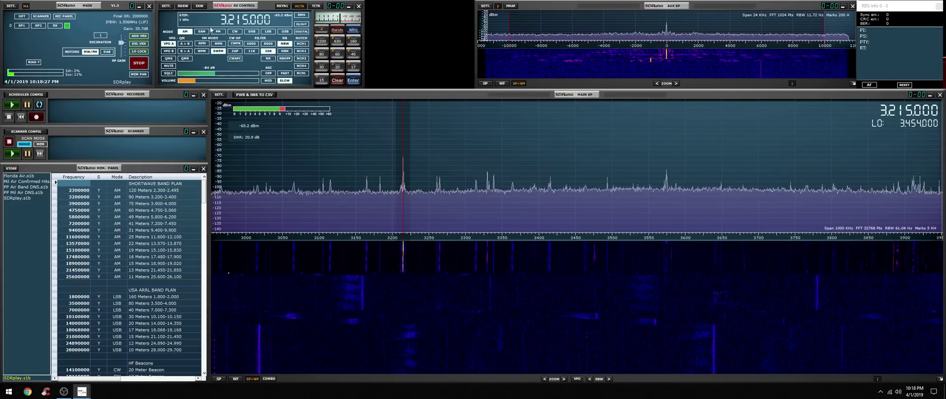
click(268, 43)
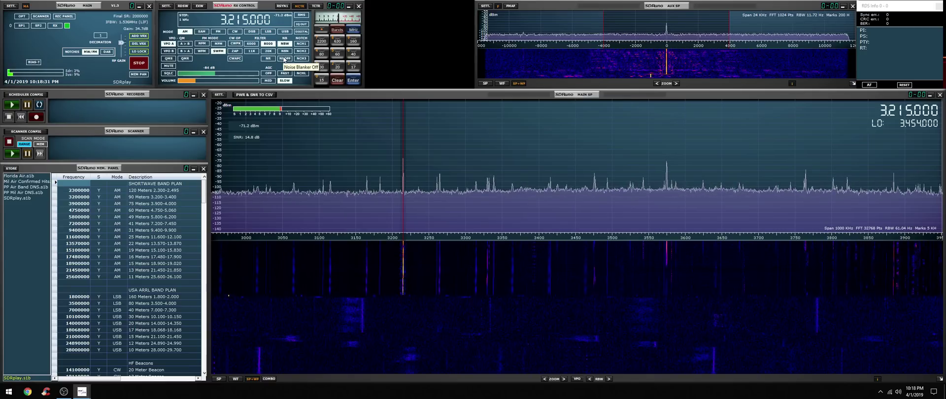
click(284, 59)
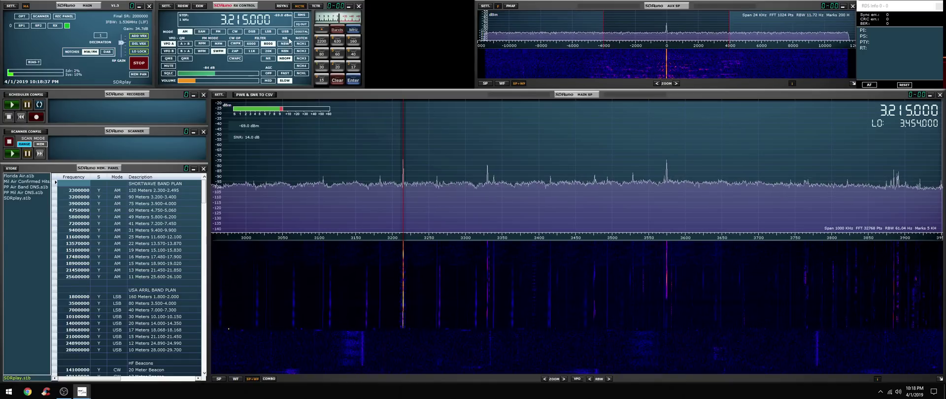
click(285, 44)
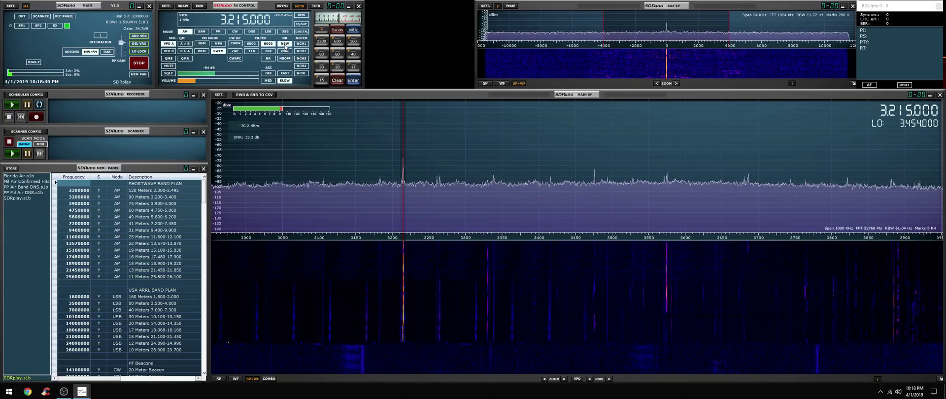
Move the EX Control window over the waterfall and tune to the 3575 kHz signal.
click(199, 7)
drag(284, 184, 455, 269)
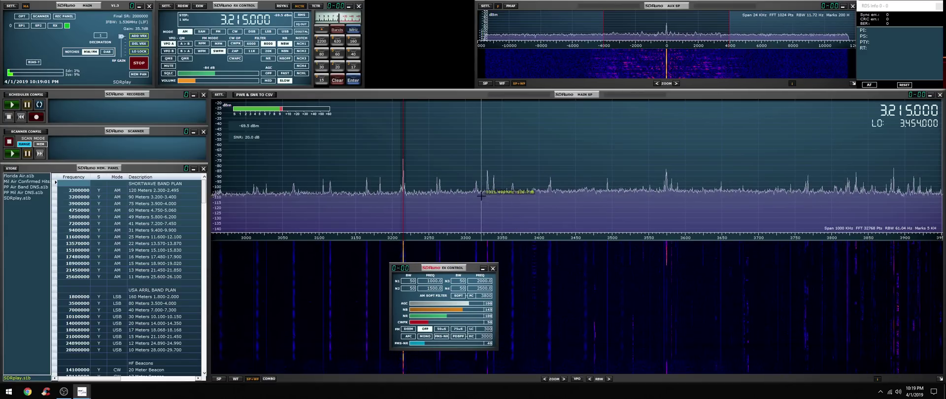
click(671, 182)
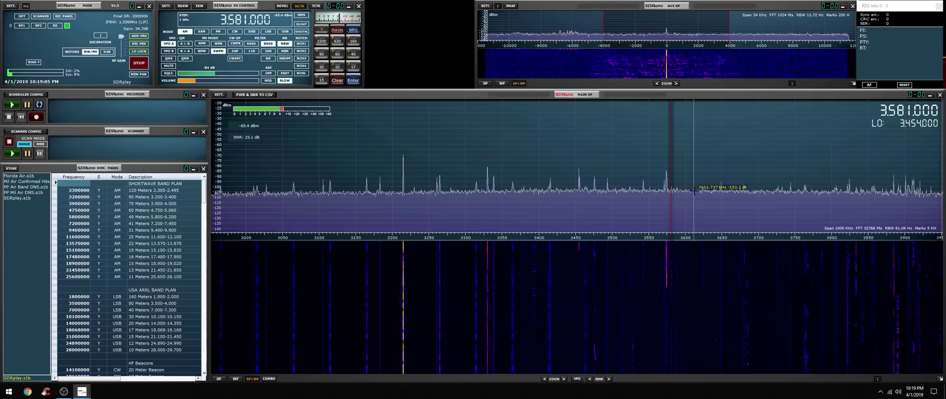
scroll(687, 194, down, 1)
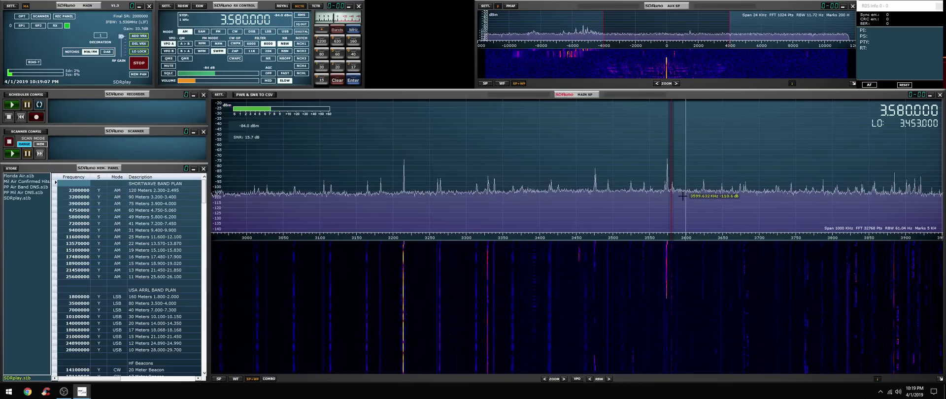
click(667, 191)
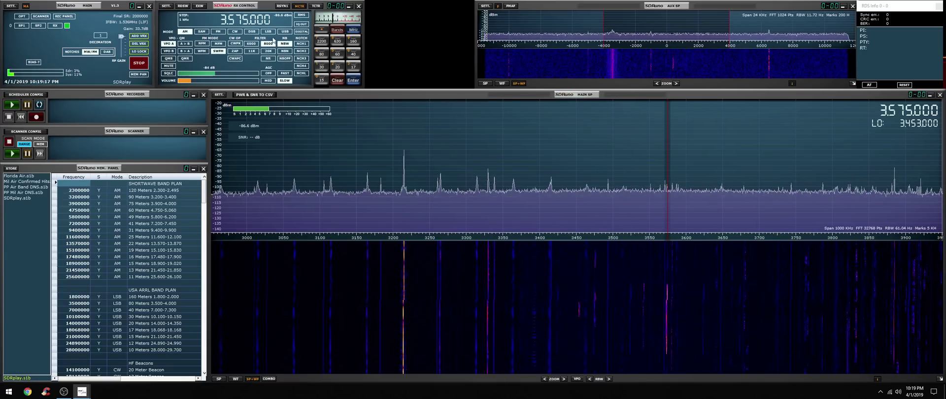
Switch to USB, step the VFO across 3.572–3.583 MHz, then settle on 3.572500 MHz.
click(285, 31)
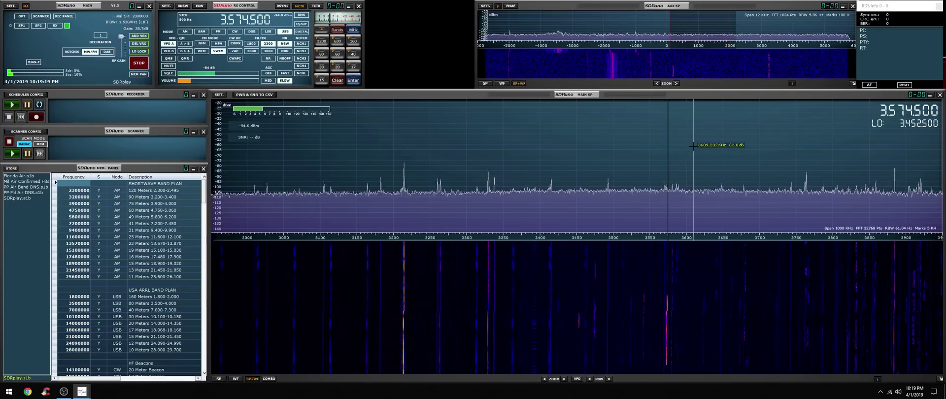
scroll(692, 146, down, 3)
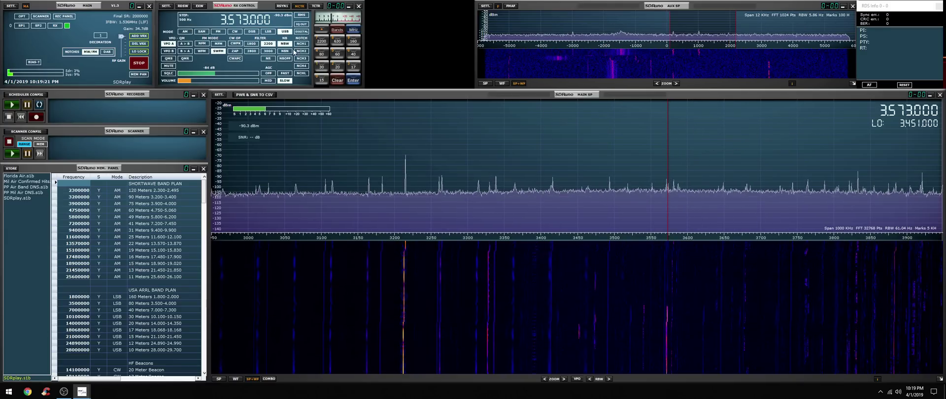
scroll(706, 169, down, 1)
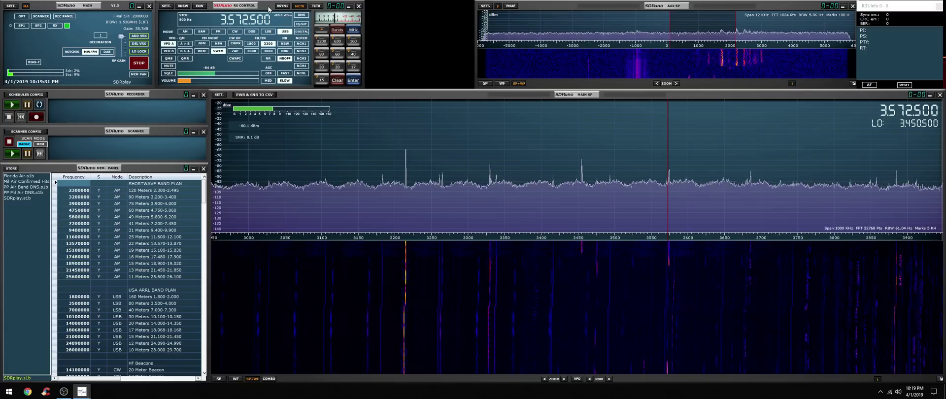
scroll(246, 25, up, 4)
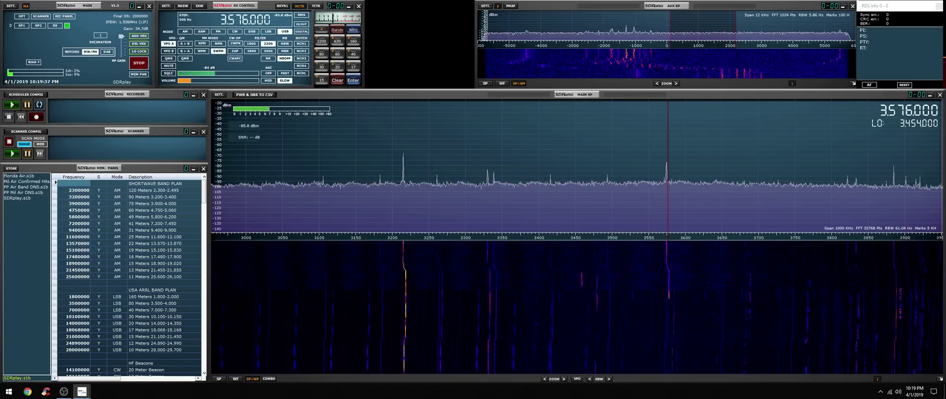
scroll(246, 21, down, 1)
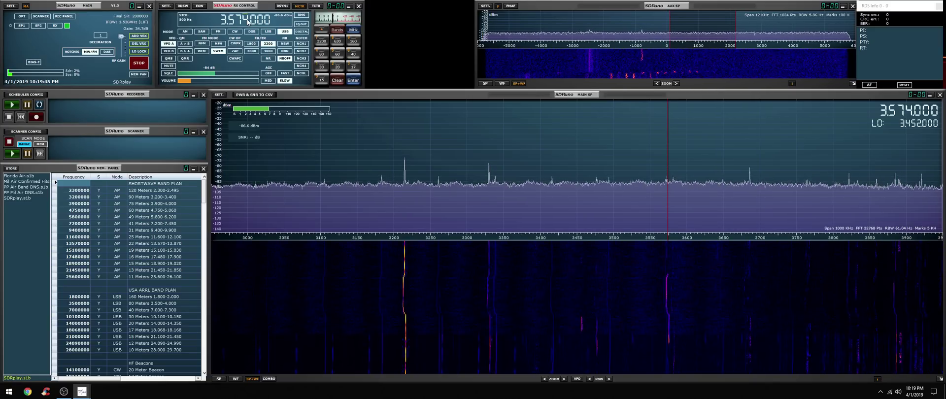
scroll(248, 22, up, 2)
scroll(248, 22, up, 6)
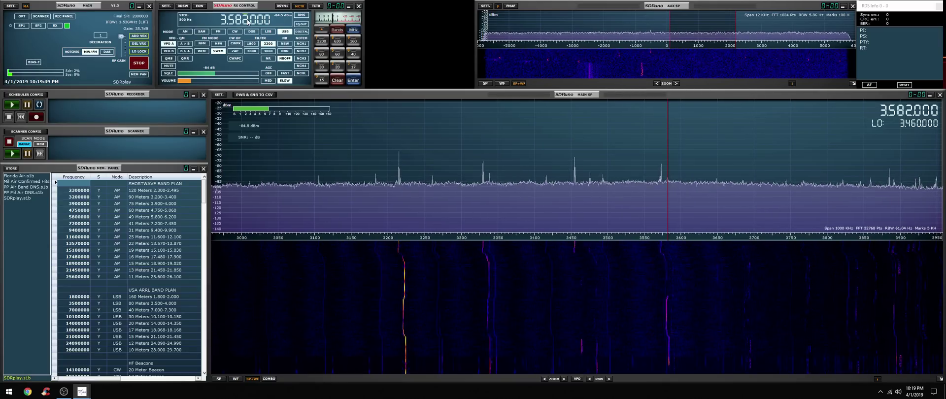
click(660, 145)
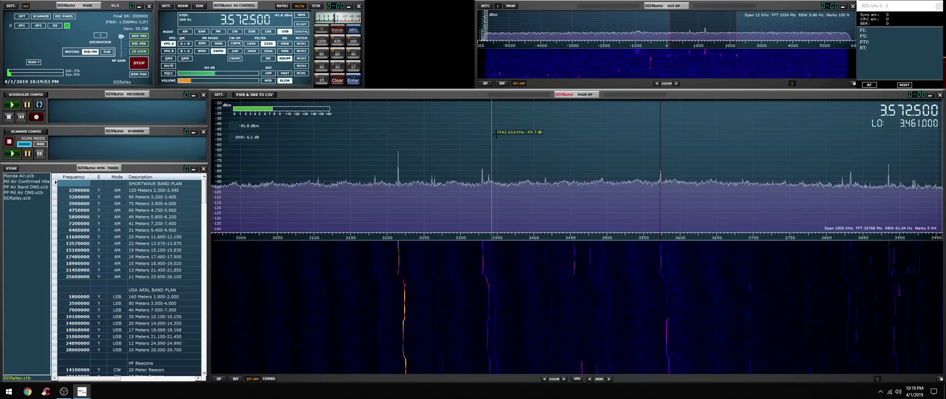
Tune down to about 3453 kHz, enable the wide-bandwidth noise blanker, and nudge the volume up.
click(573, 136)
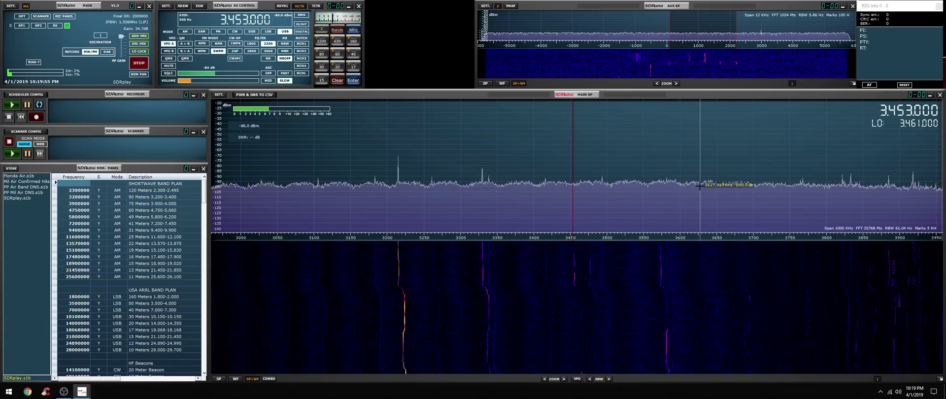
scroll(700, 186, up, 1)
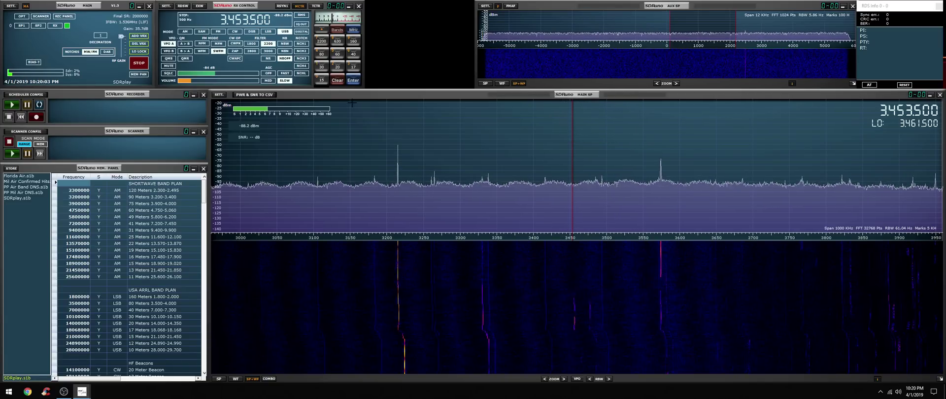
click(287, 45)
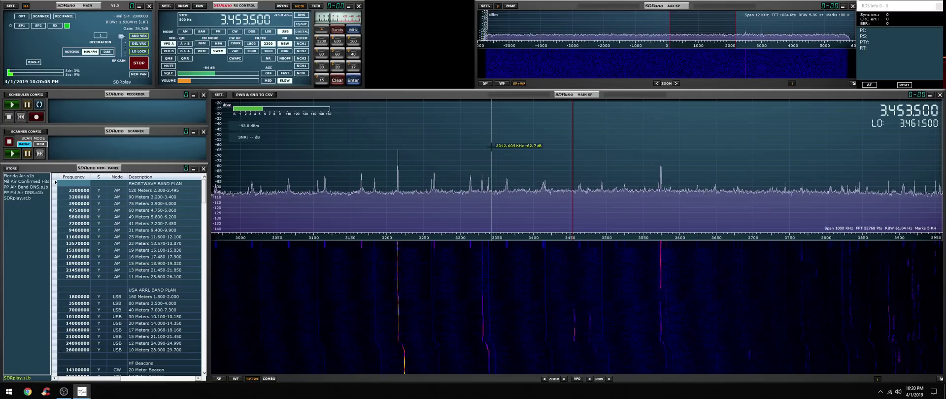
scroll(606, 144, up, 2)
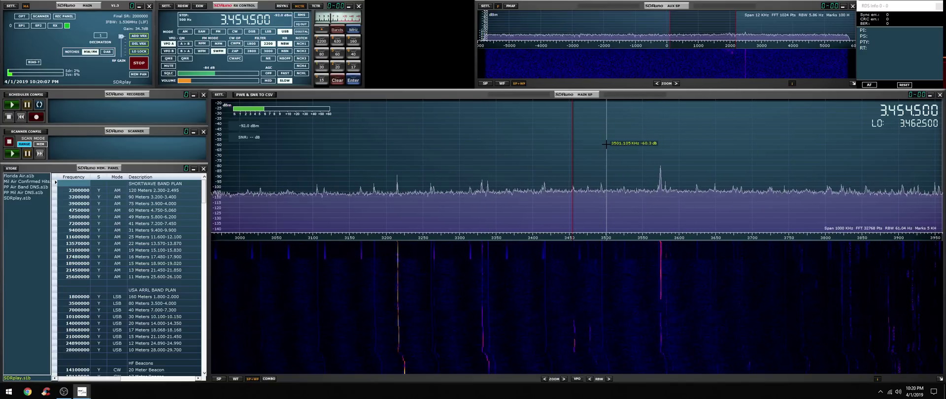
scroll(605, 143, up, 2)
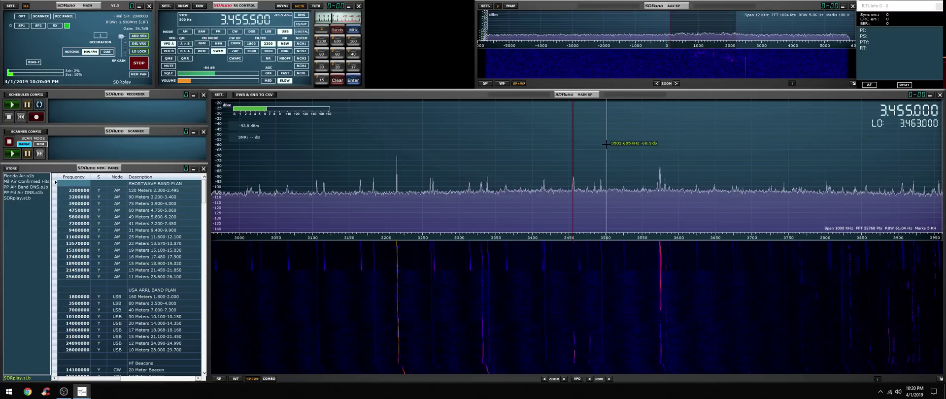
scroll(605, 144, down, 1)
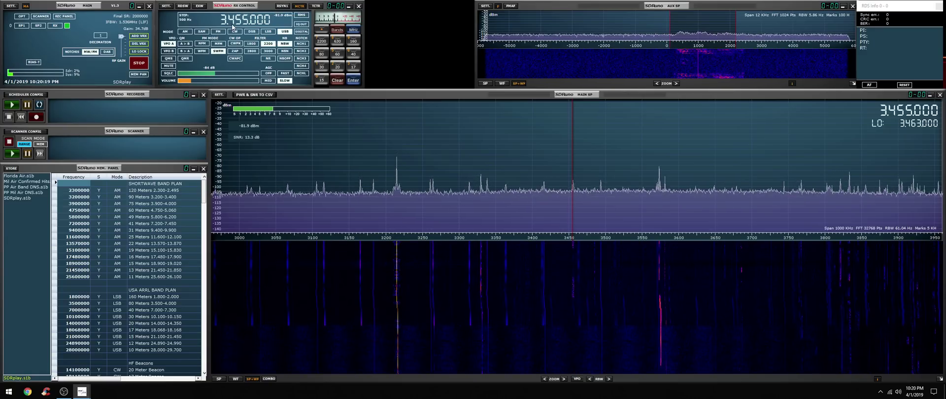
click(197, 80)
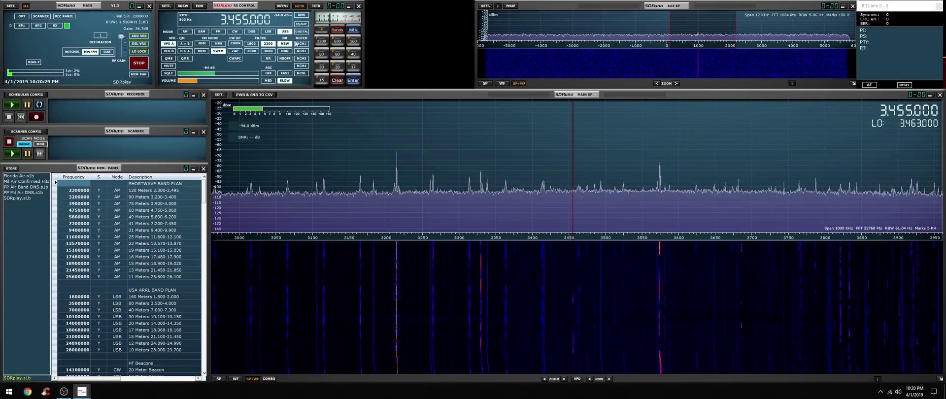
Switch to lower sideband and tune to the signal at 3686.5 kHz.
click(269, 32)
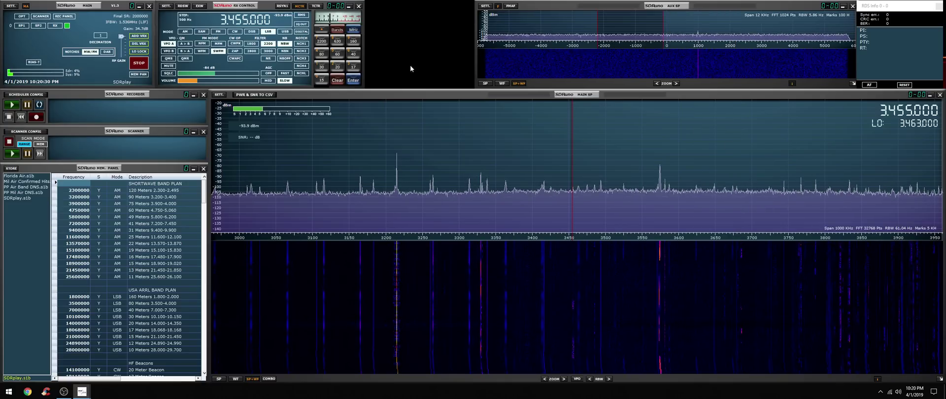
click(715, 167)
scroll(738, 177, down, 1)
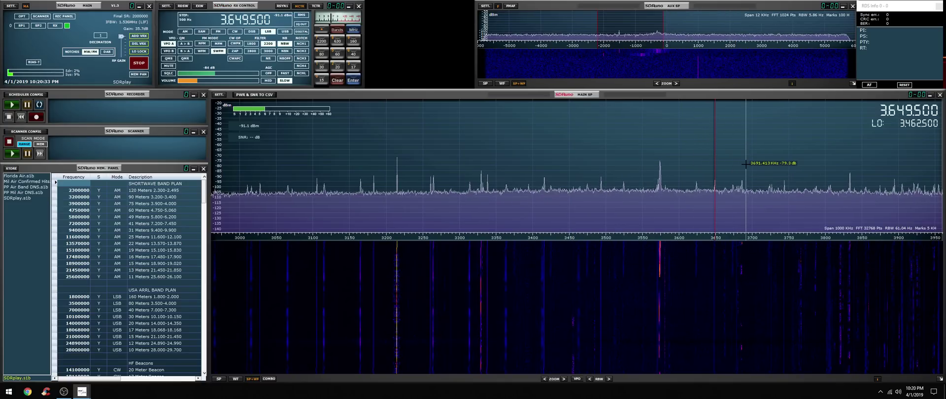
click(747, 164)
scroll(747, 165, down, 12)
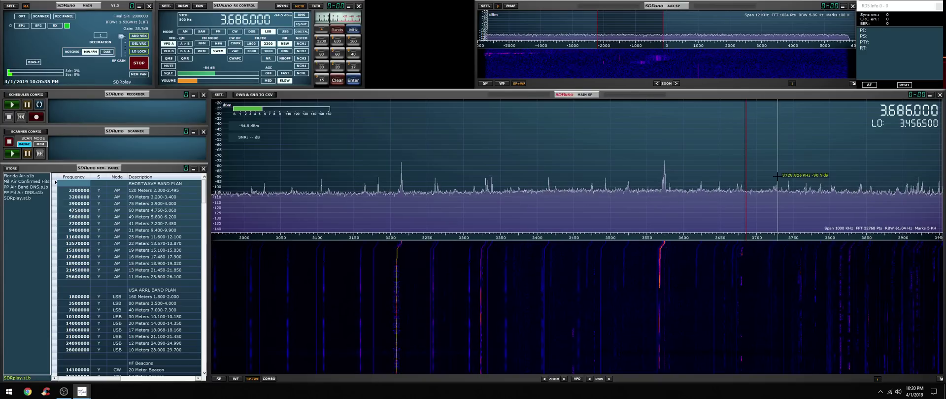
scroll(777, 175, down, 9)
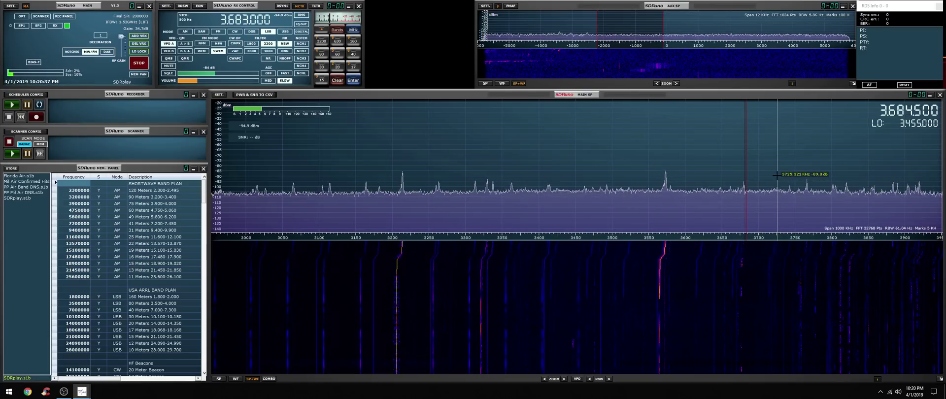
scroll(777, 175, up, 10)
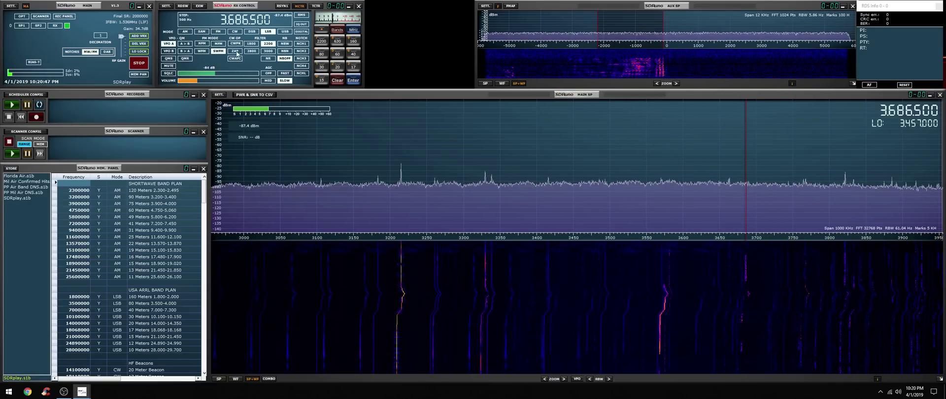
Raise the volume a bit more, then turn the noise blanker off and back to NBW.
click(202, 81)
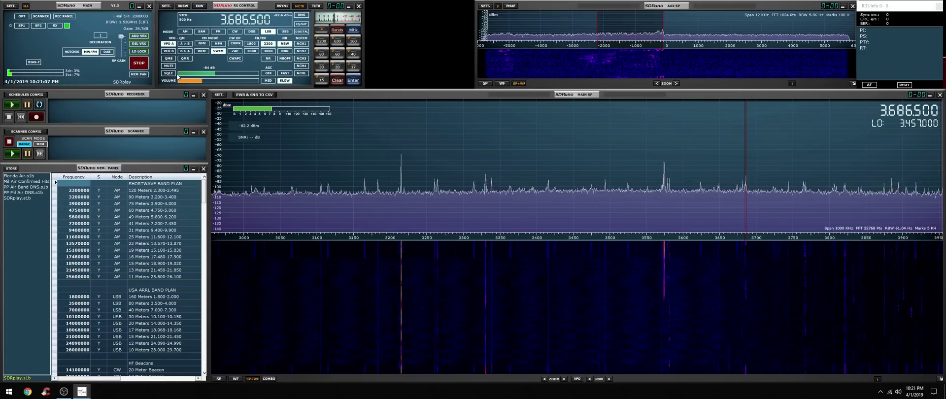
click(288, 58)
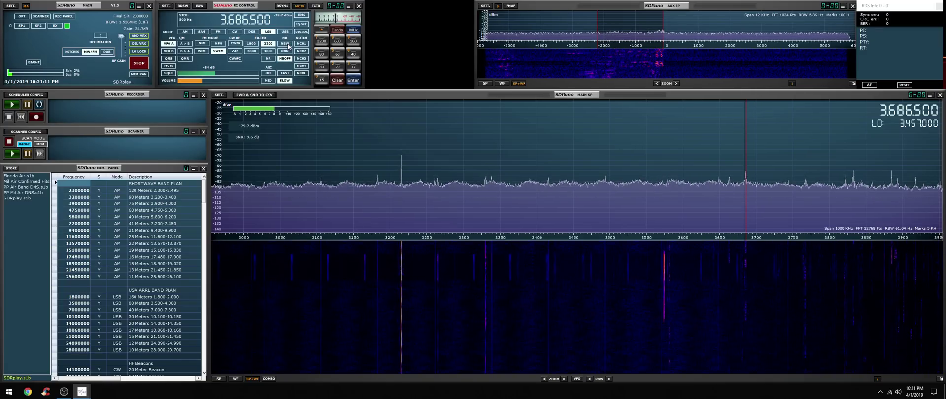
click(286, 44)
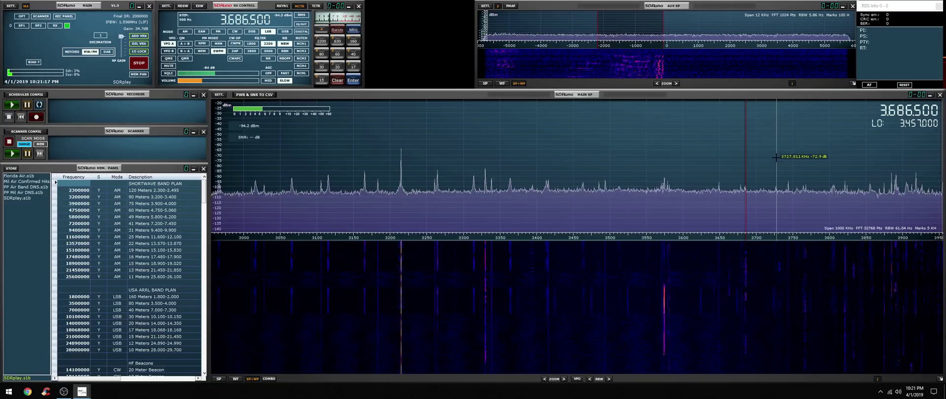
Tune to 3682.000 kHz with a 2800 Hz filter, then toggle NBOFF and back to NBW.
click(746, 164)
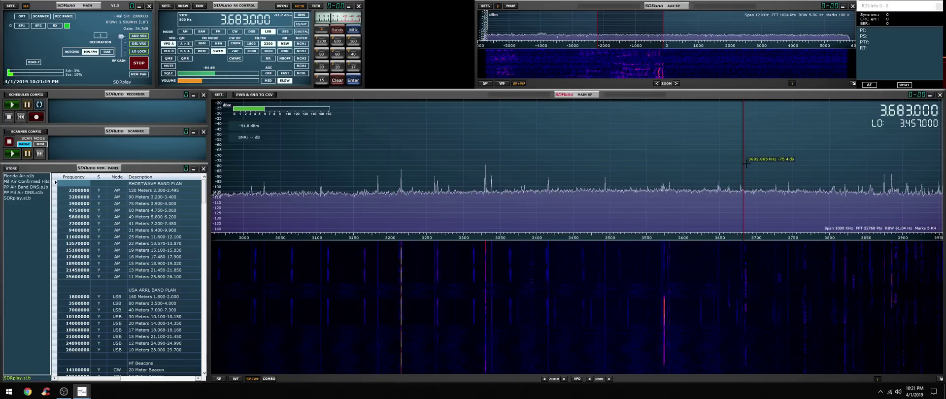
scroll(745, 164, down, 2)
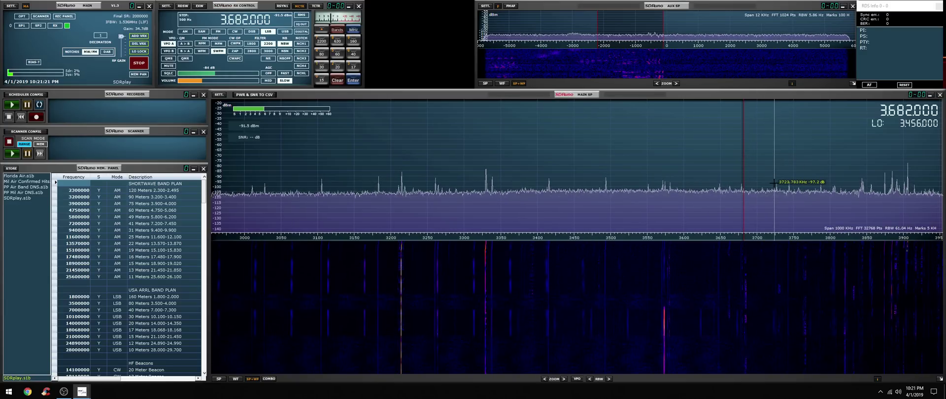
click(251, 51)
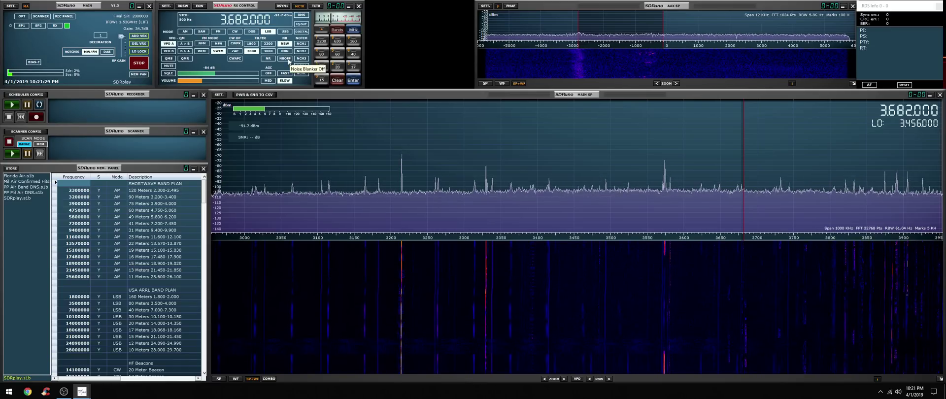
click(289, 61)
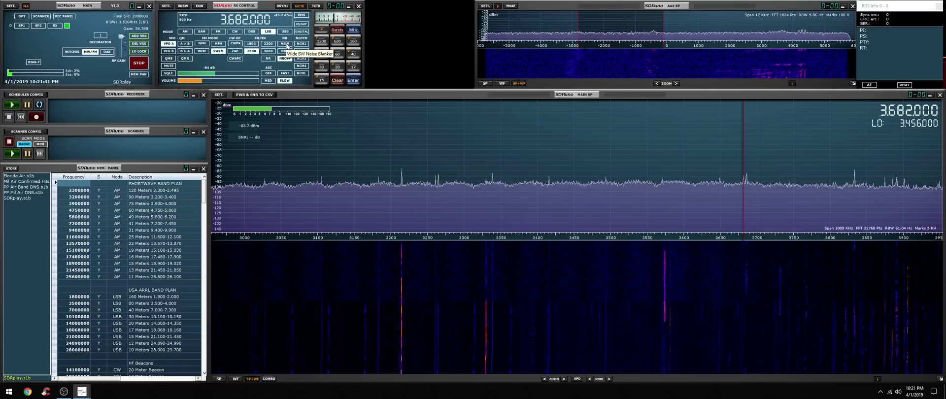
click(287, 45)
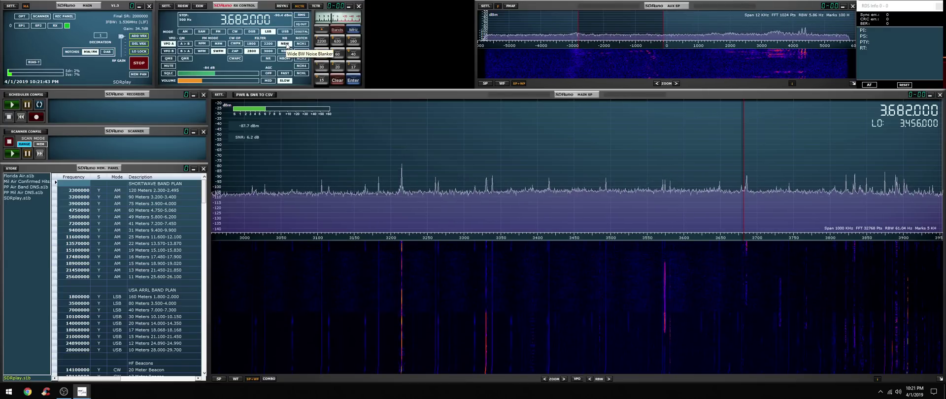